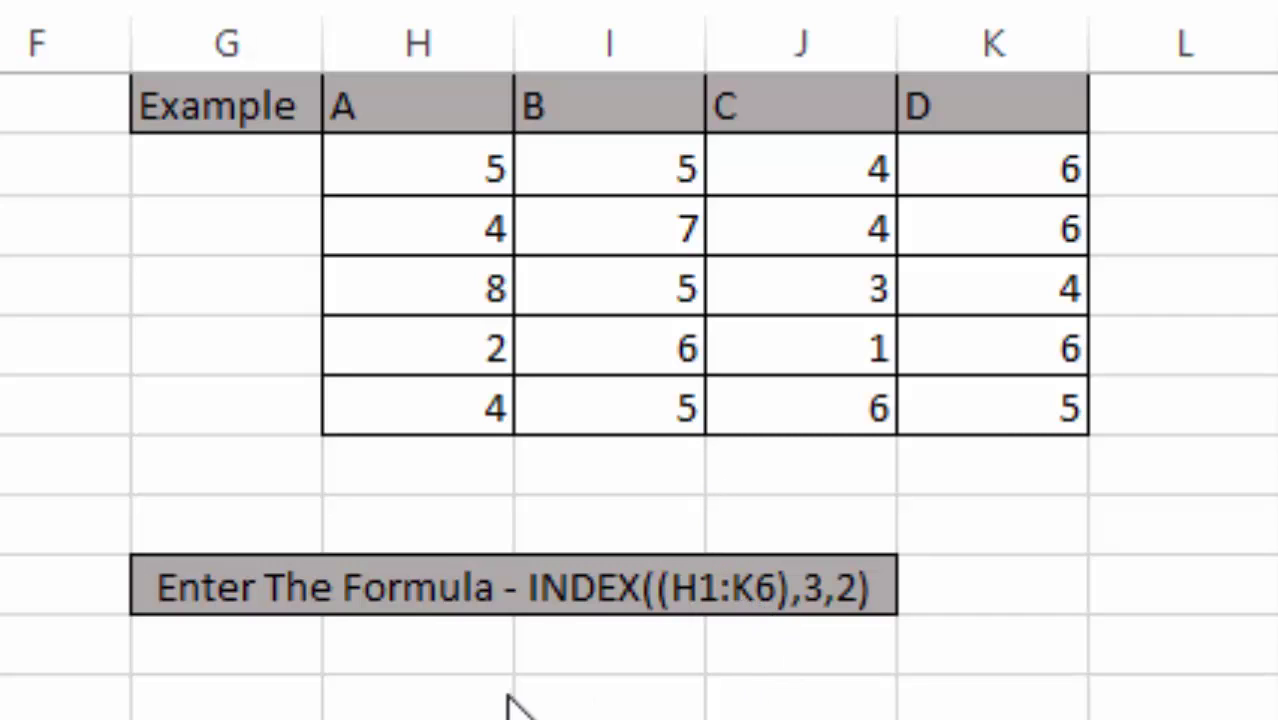
Step: Enter the formula = INDEX((H1:K6), 3, 2) in column H, two rows below the "Enter The Formula" label
double_click(456, 695)
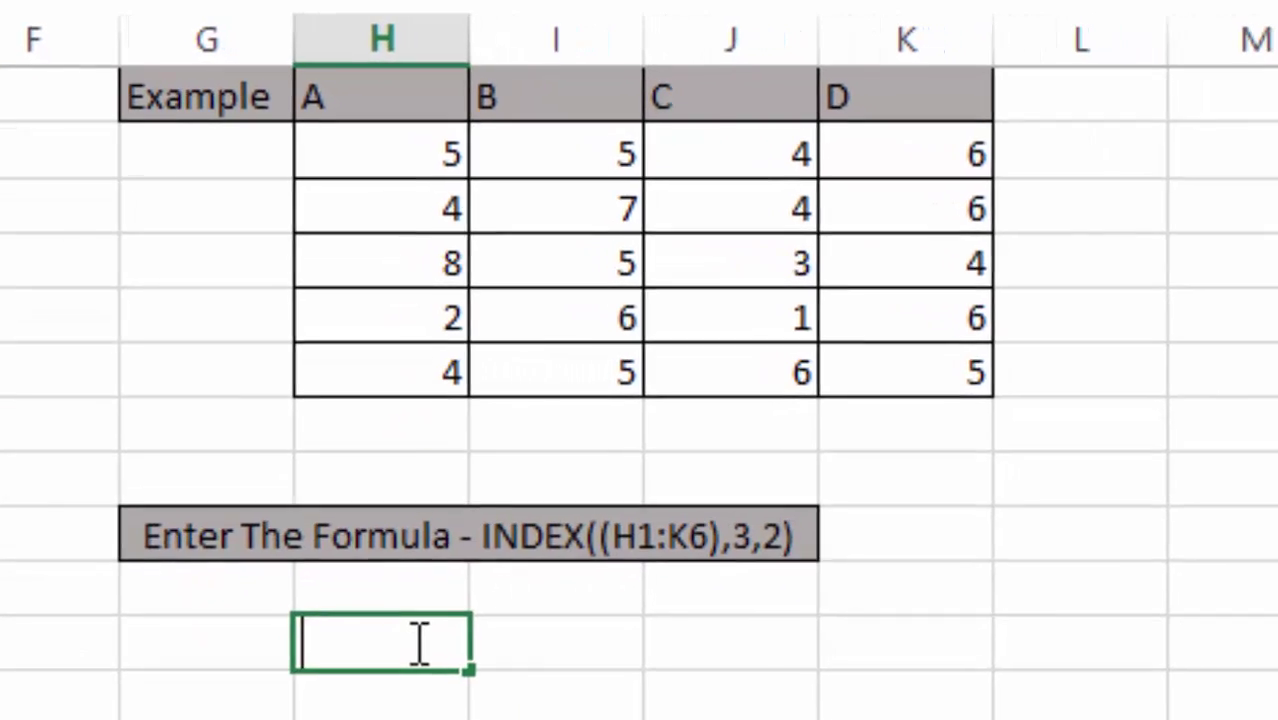
type("= ")
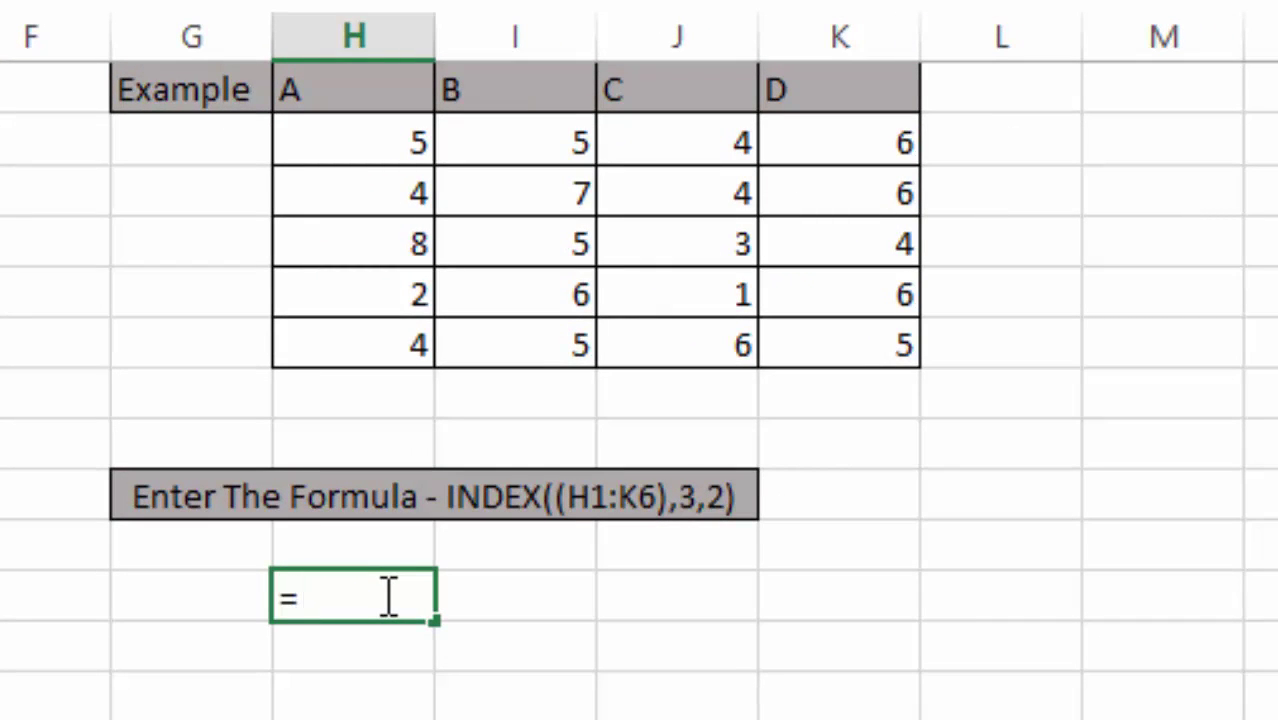
type("INDEX")
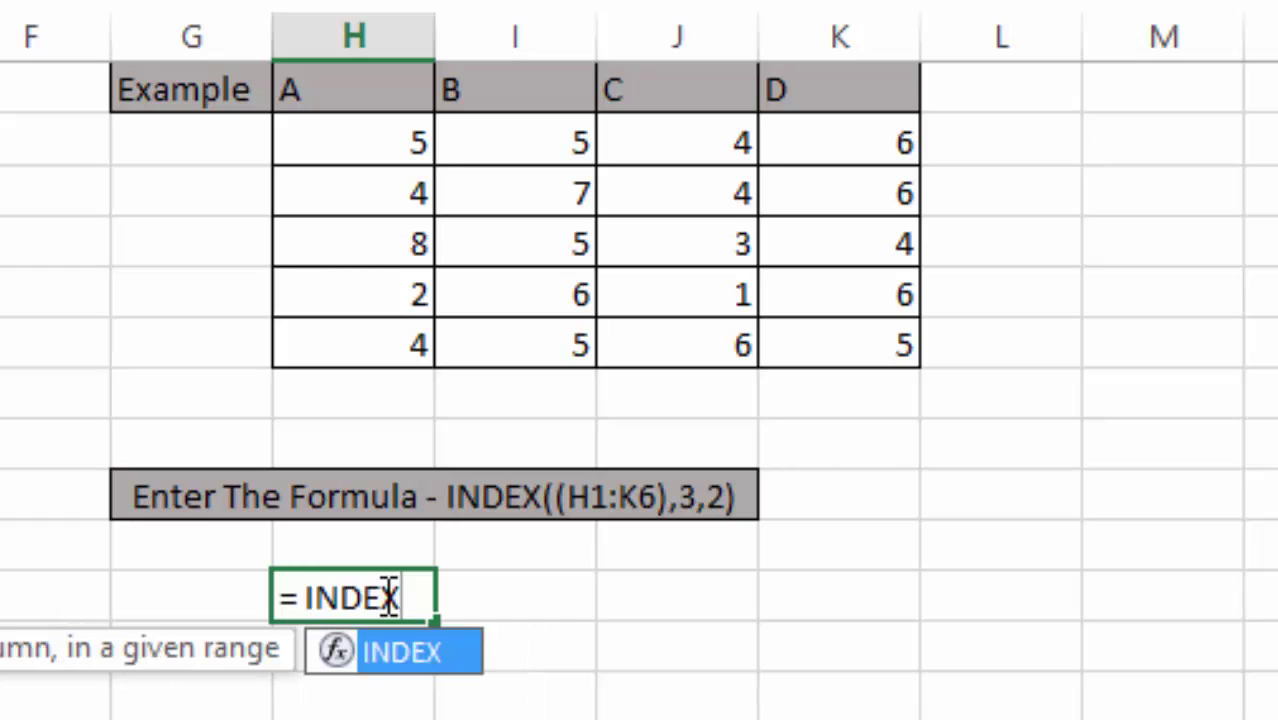
type("(")
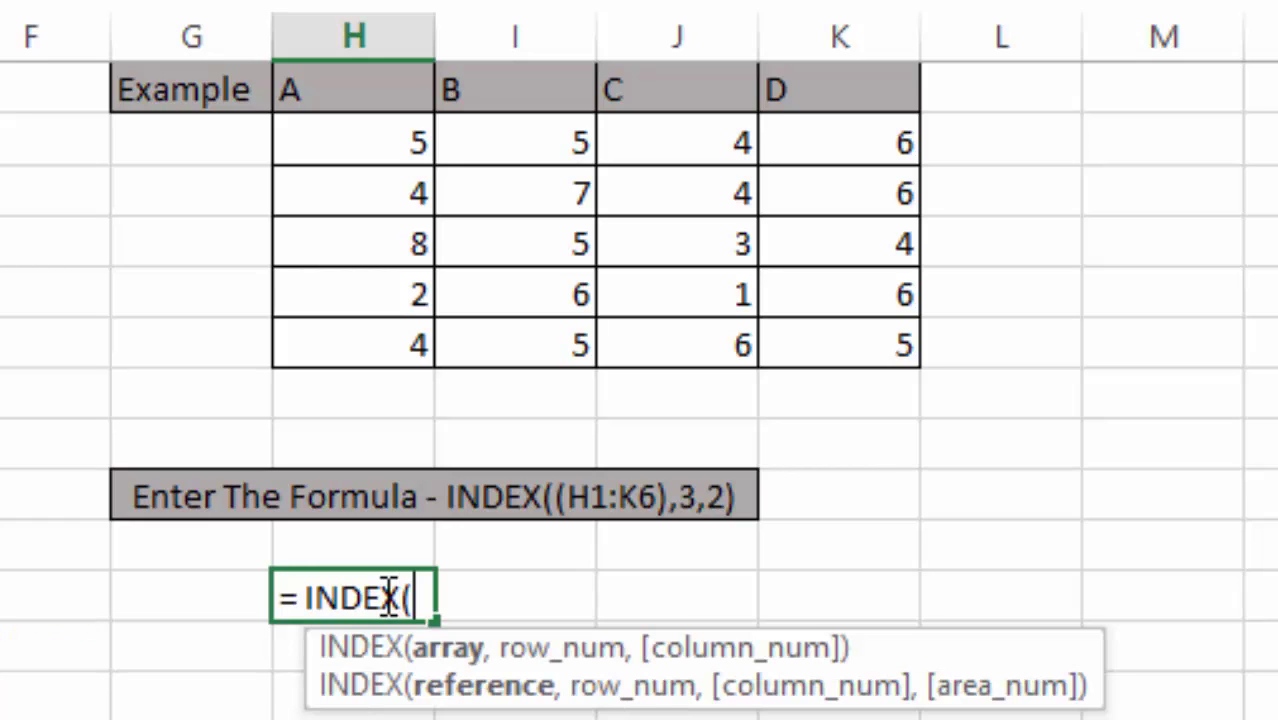
type("(")
left_click_drag(342, 91, 820, 347)
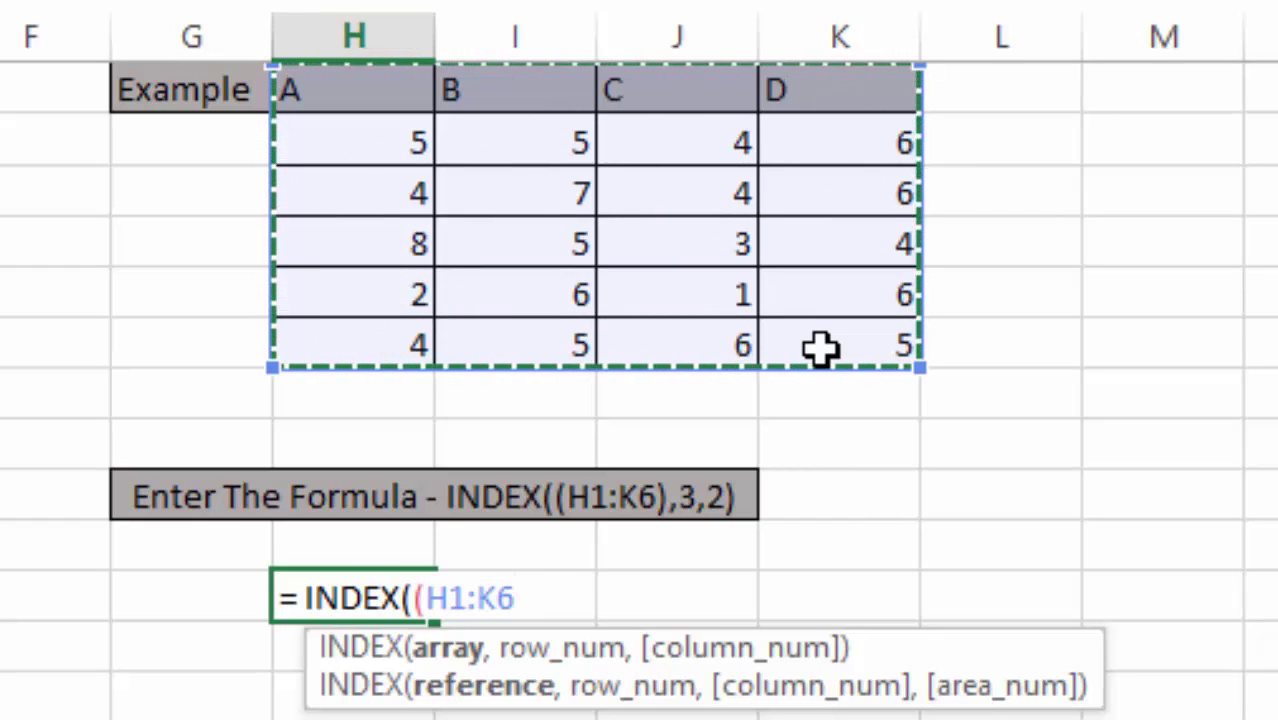
type(")")
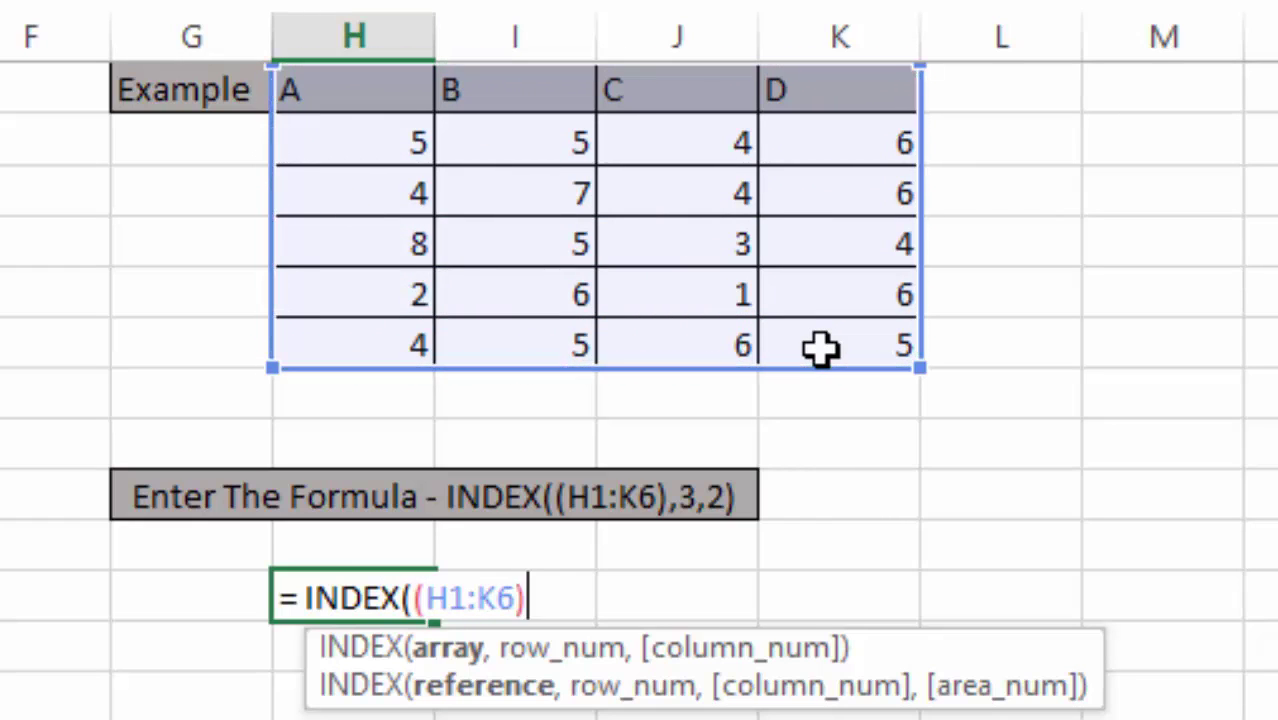
type(", 3")
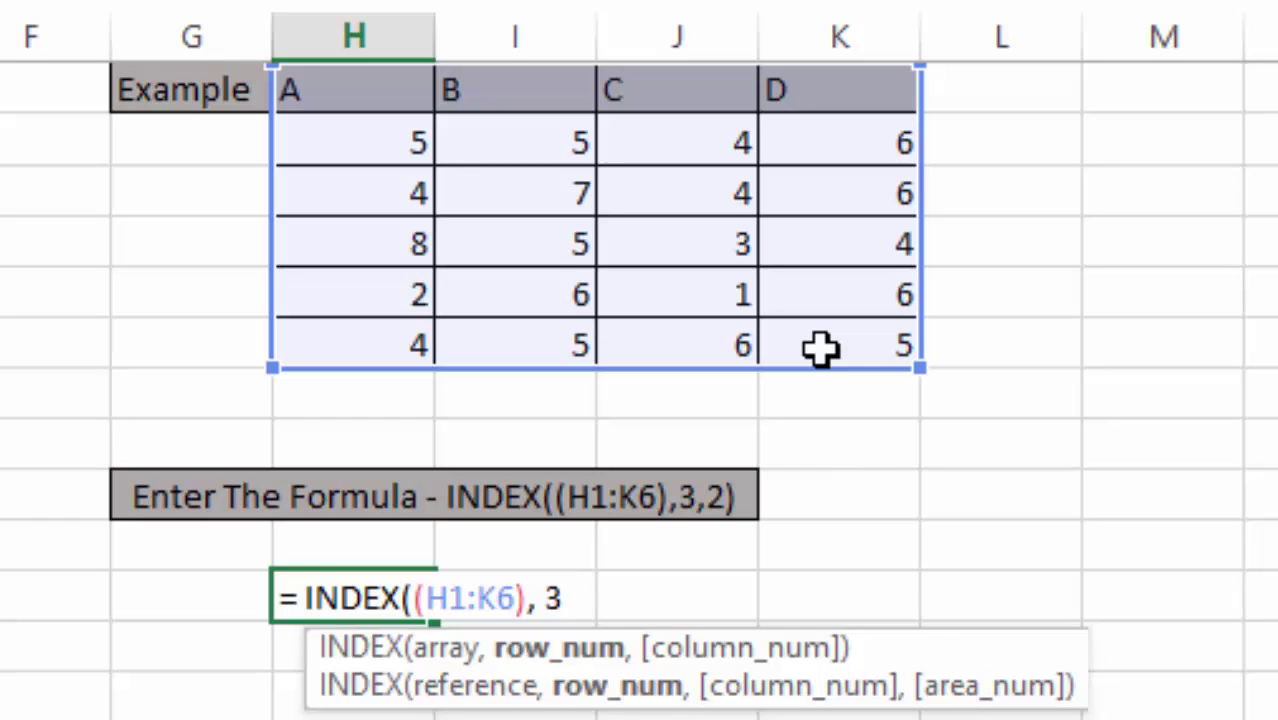
type(",")
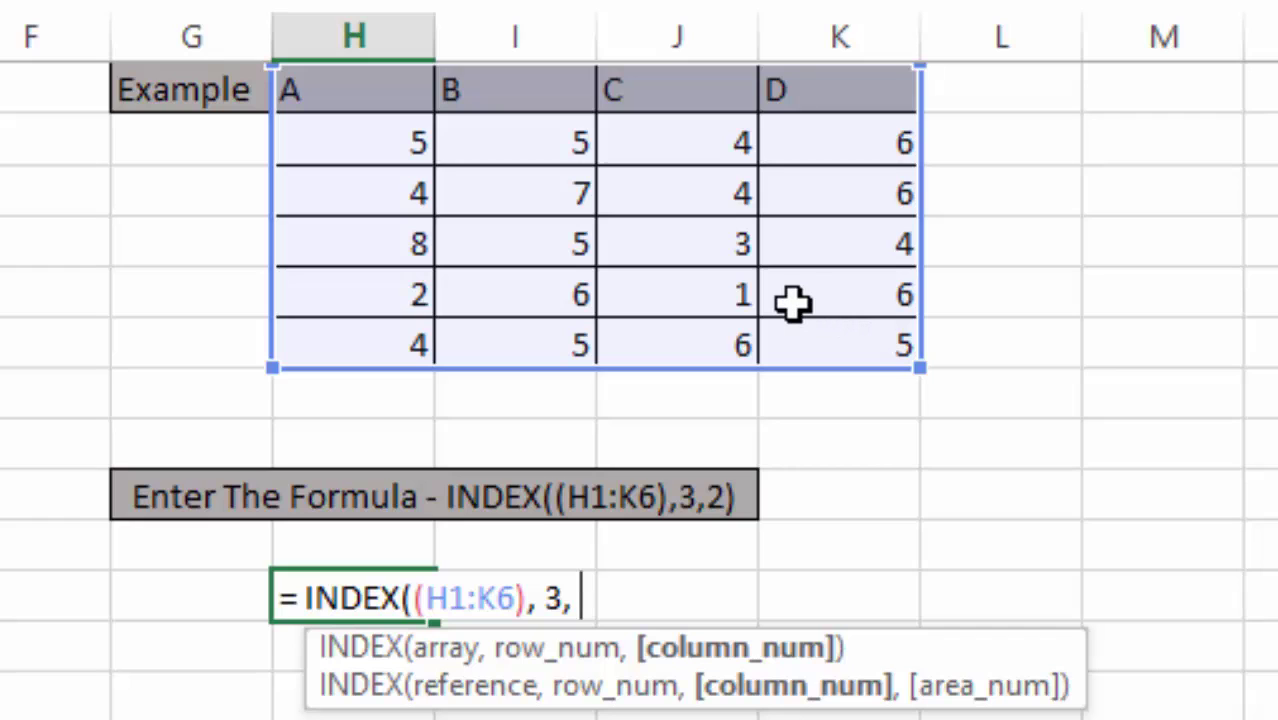
type("2")
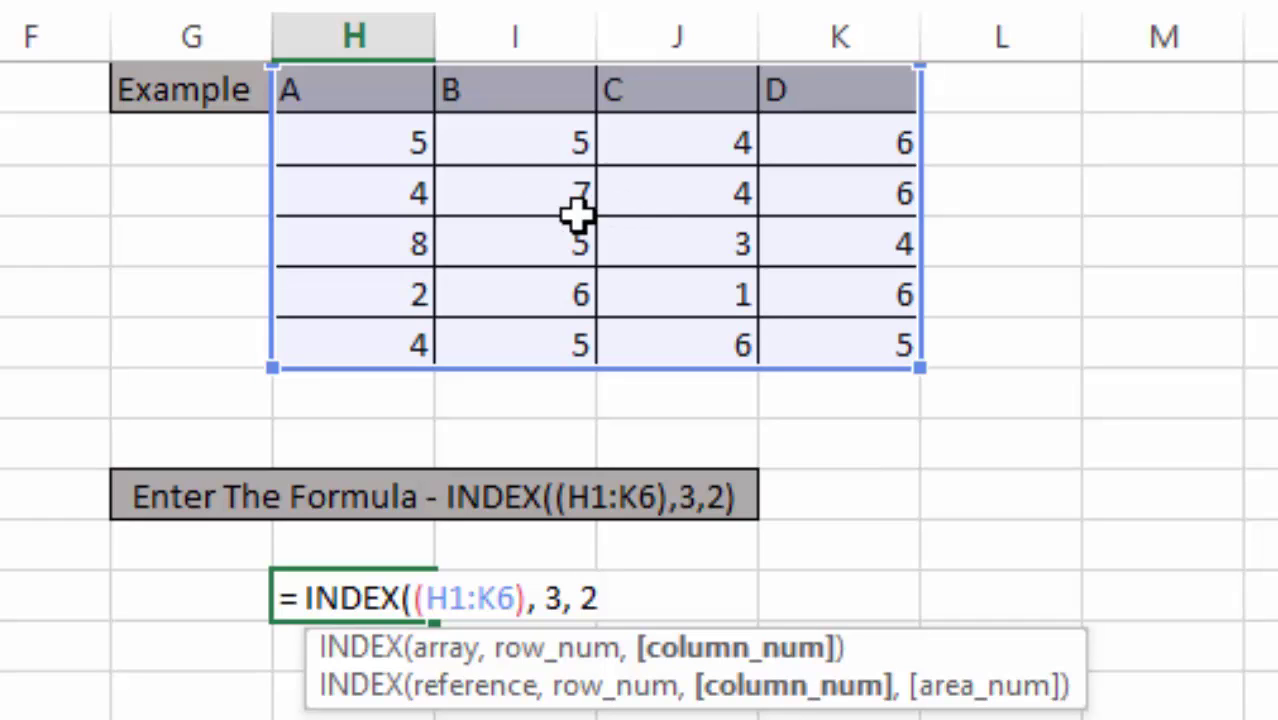
type(")")
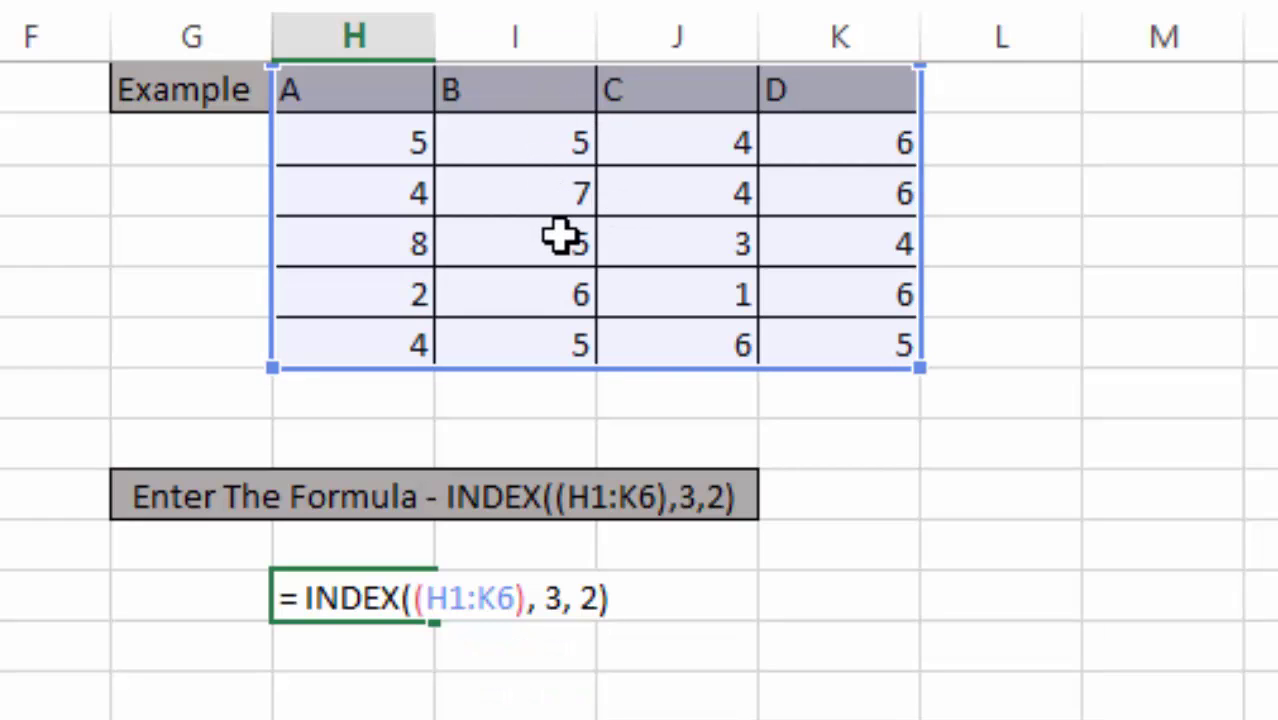
key("Return")
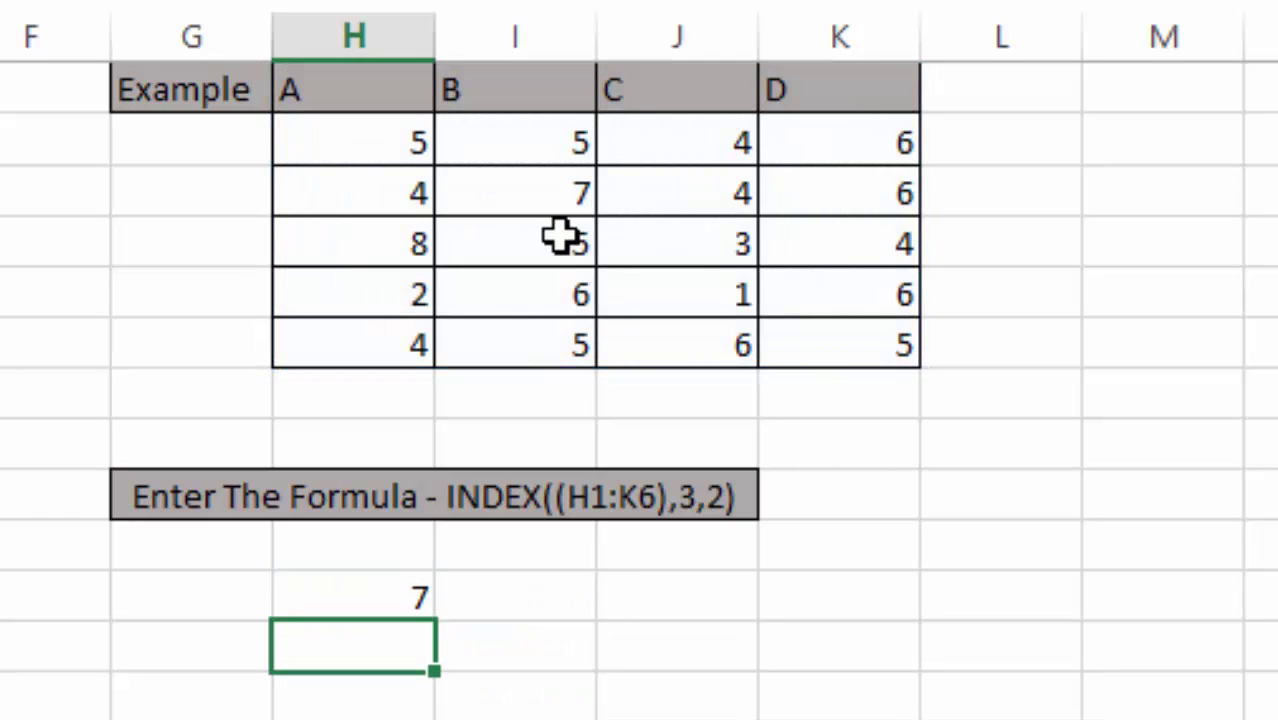
left_click(370, 594)
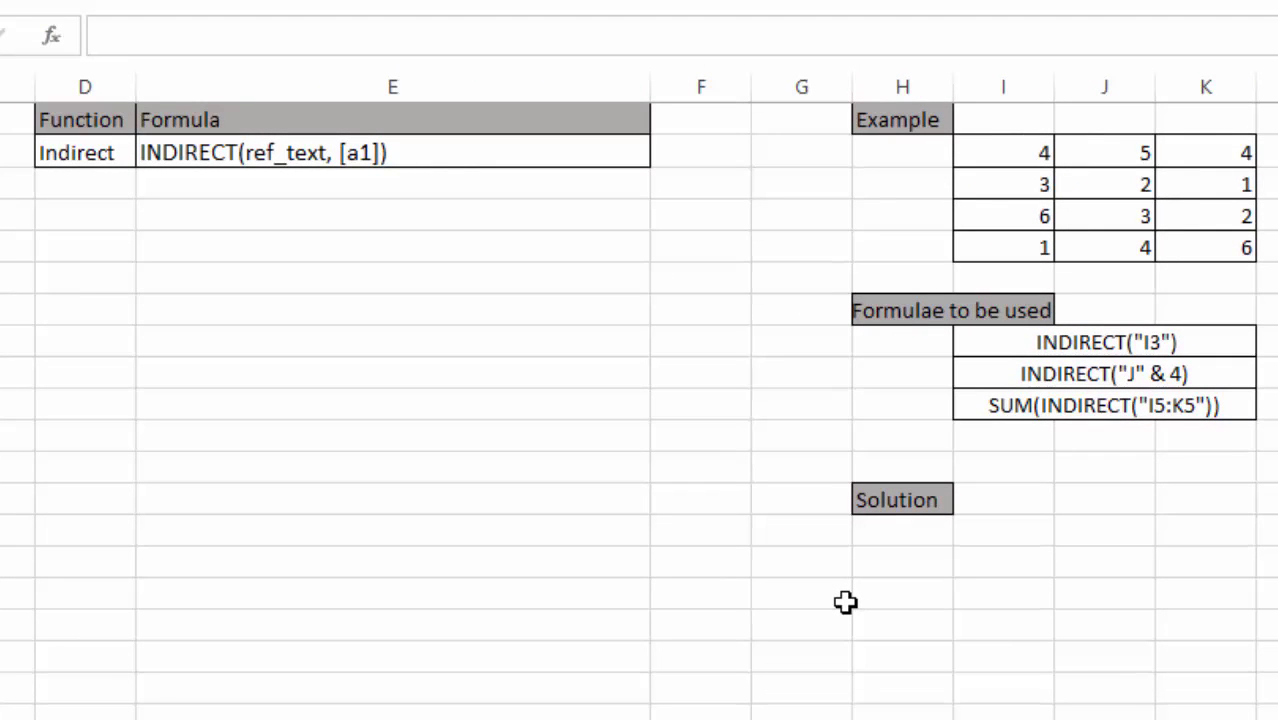
Step: Enter the formula = INDIRECT("I3") in the column I cell beside the Solution label
left_click(330, 152)
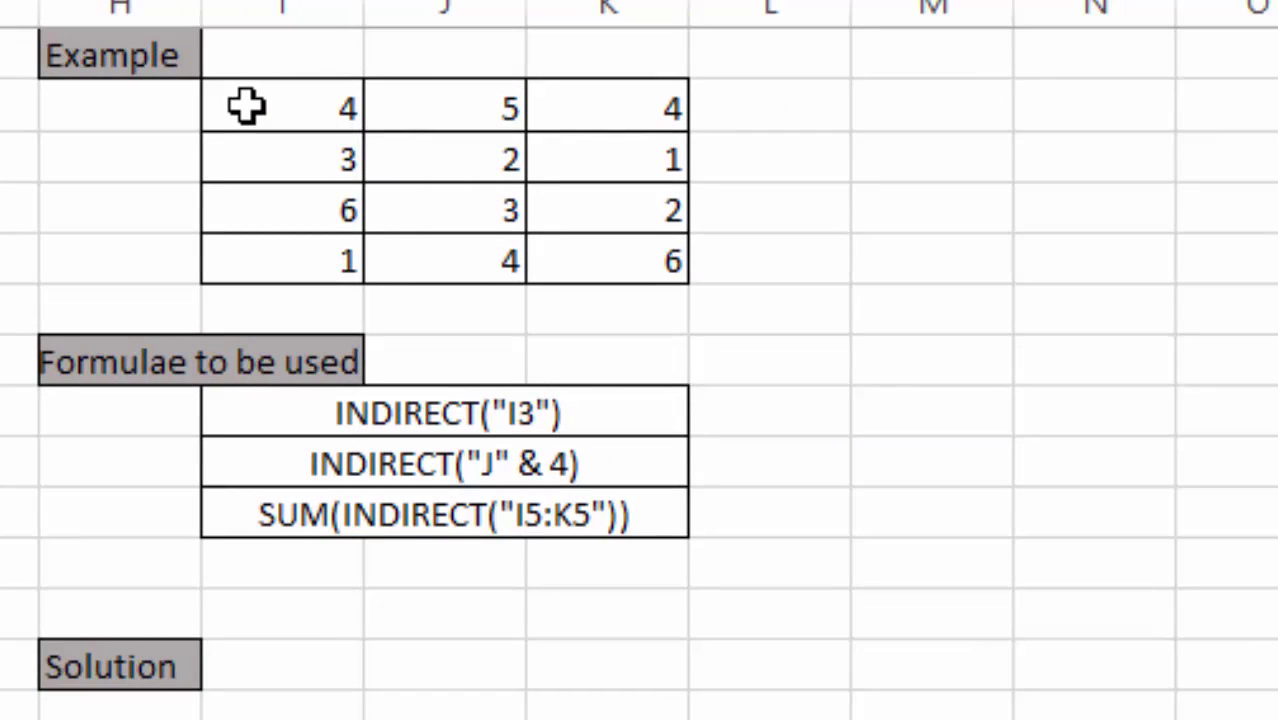
mouse_move(246, 106)
left_mouse_down()
mouse_move(428, 149)
mouse_move(614, 262)
left_mouse_up()
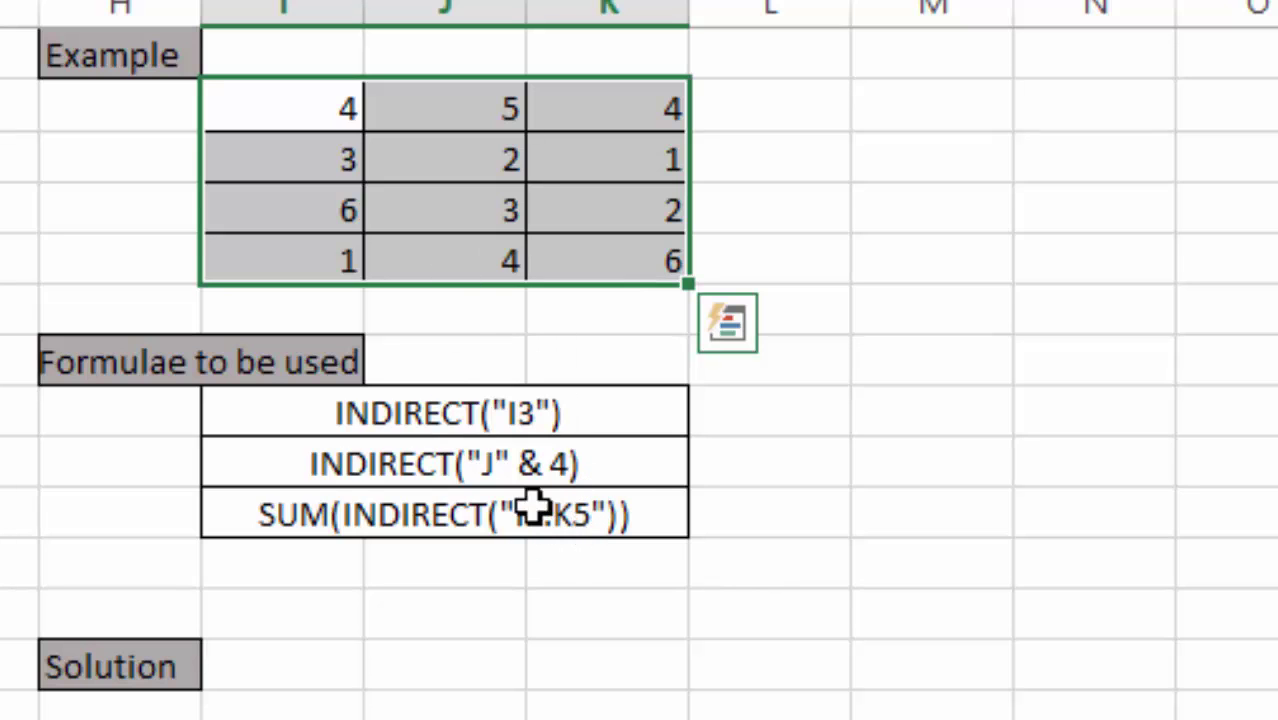
left_click(369, 414)
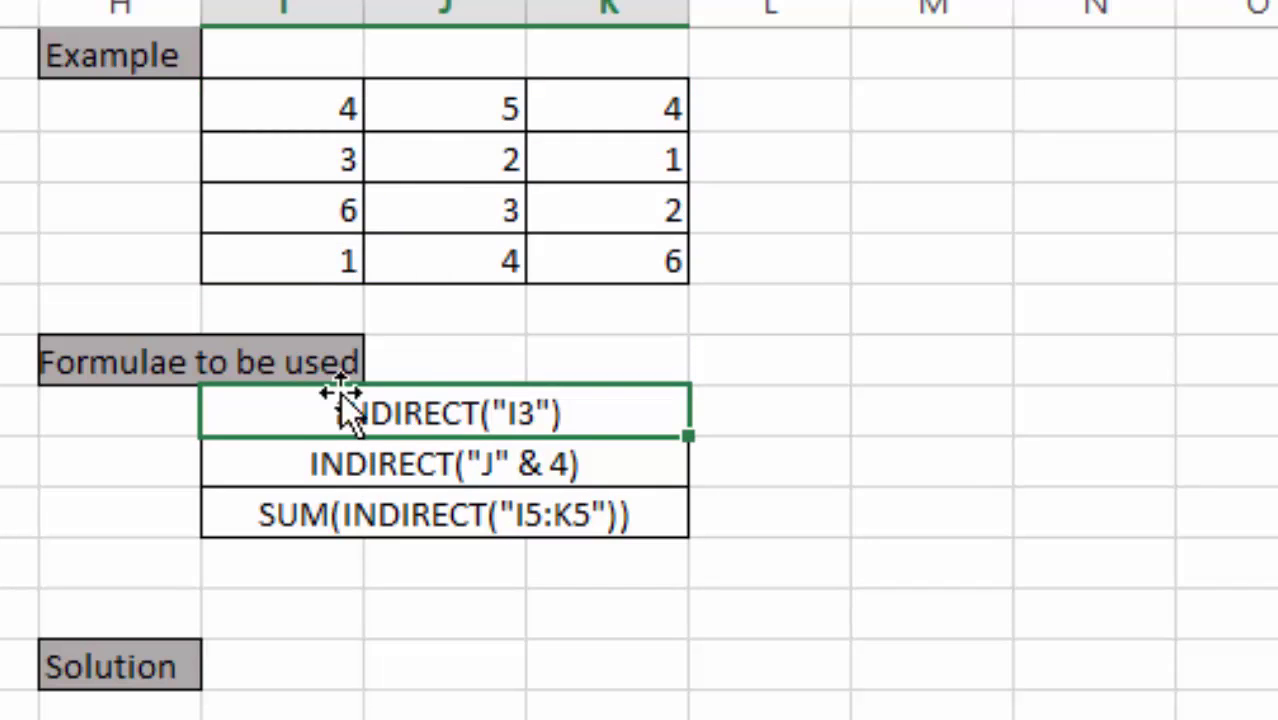
double_click(256, 673)
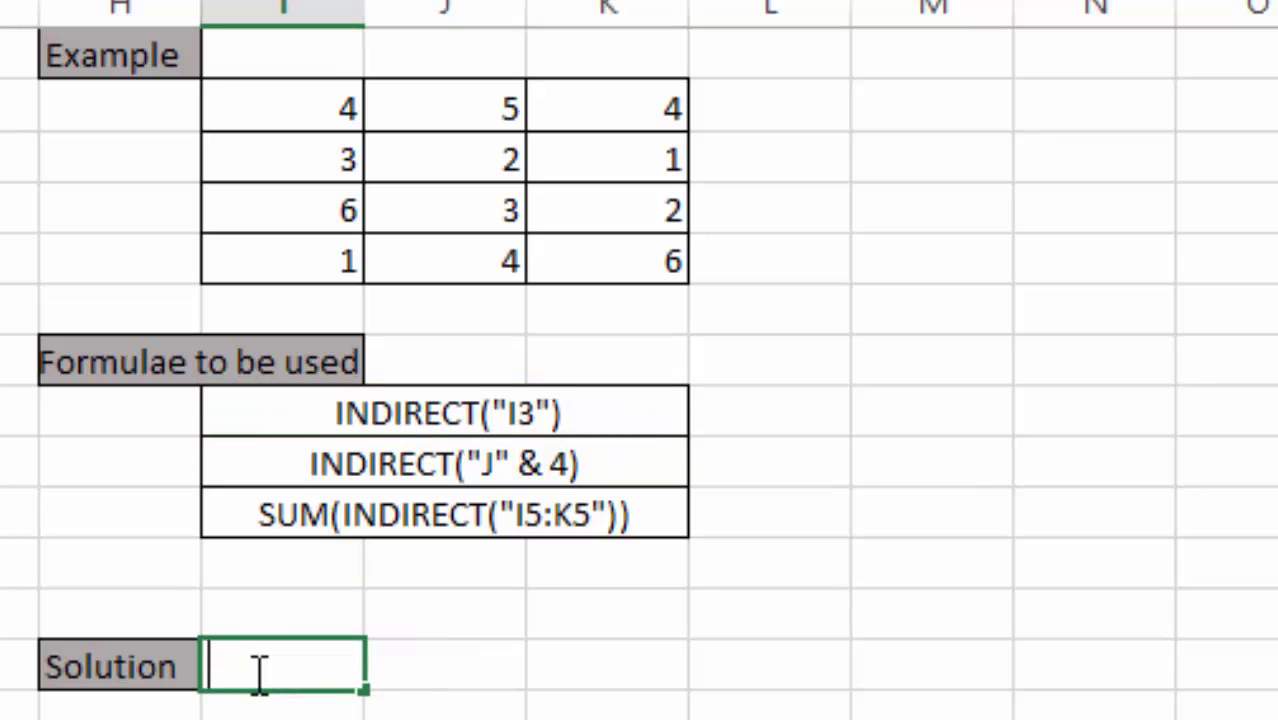
type("= I")
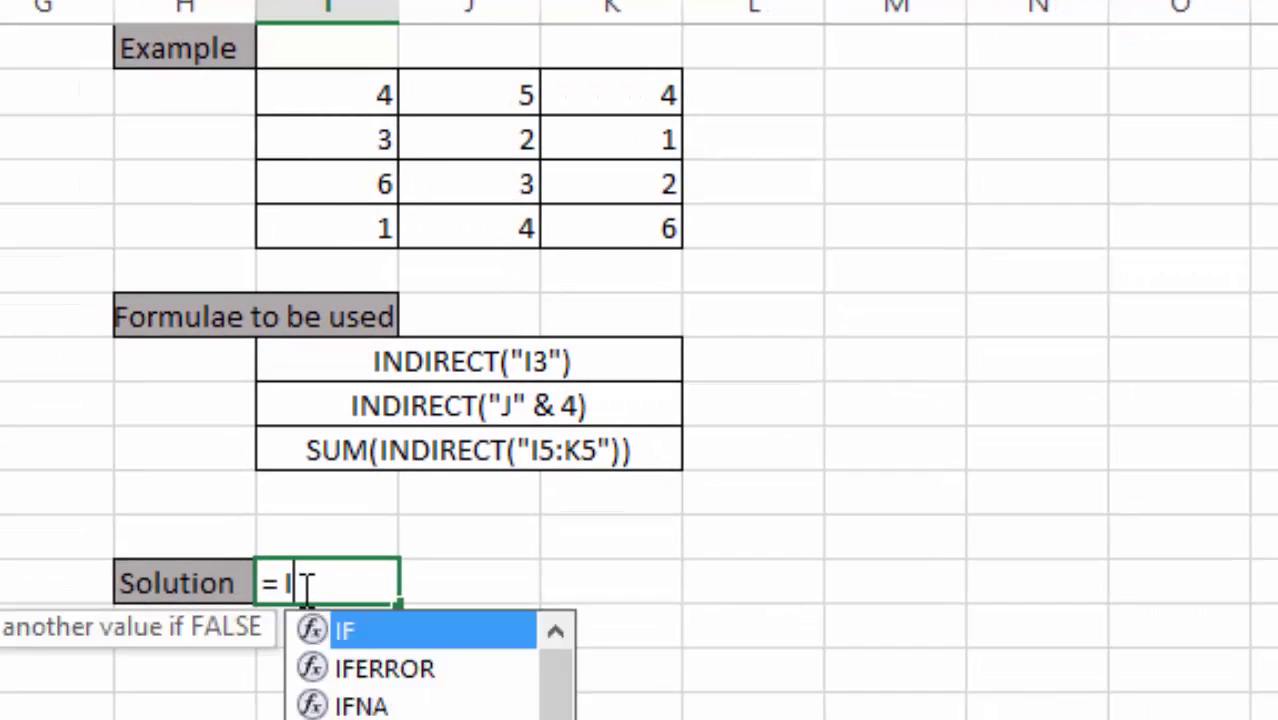
type("NDIRECT")
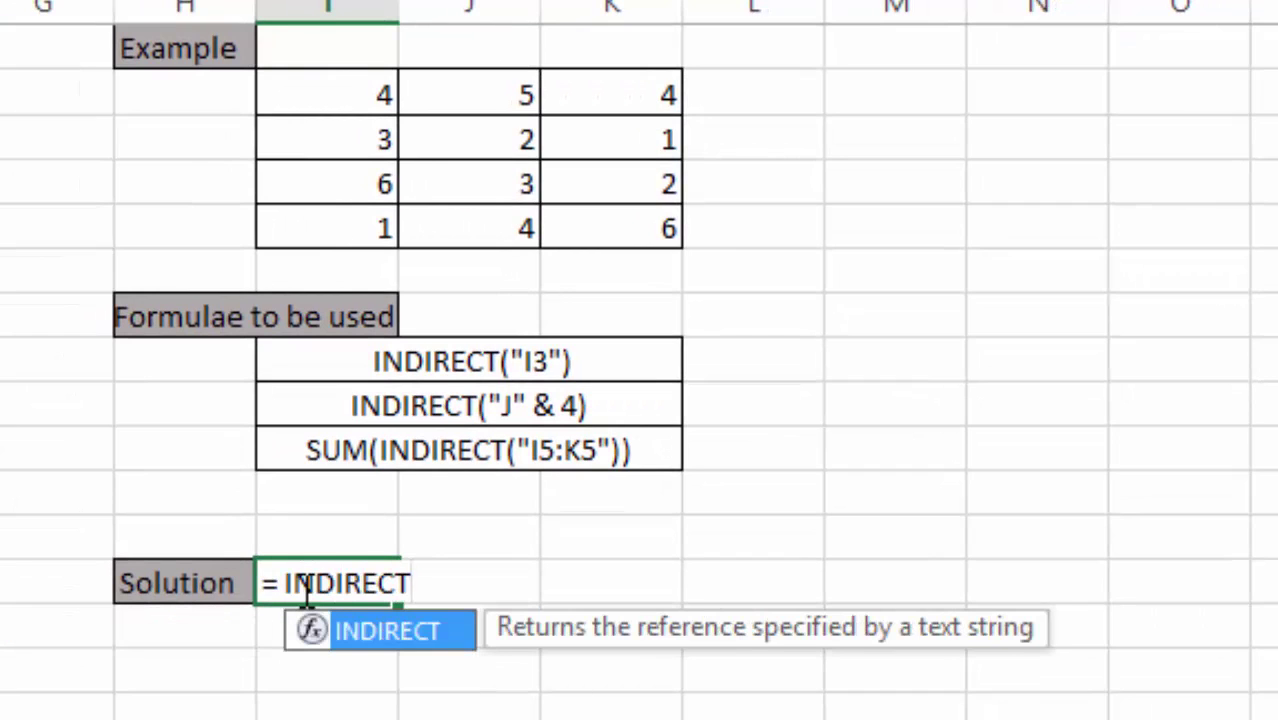
type("(")
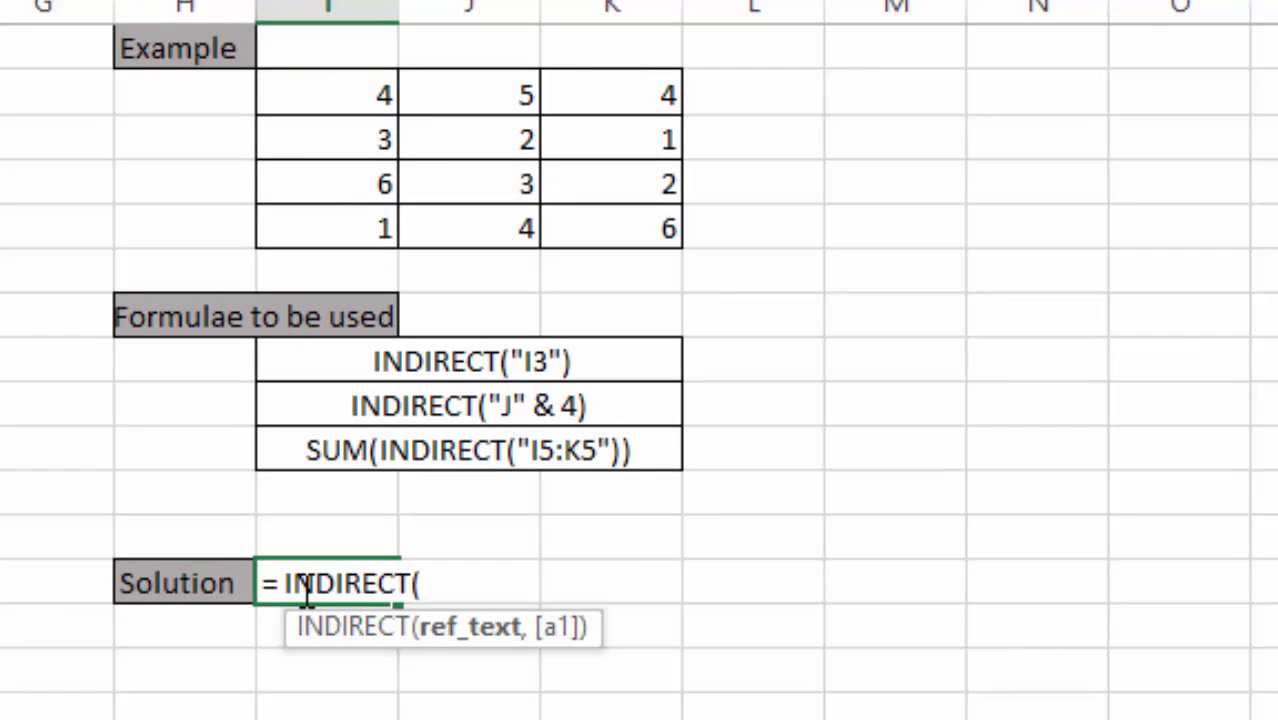
type("\"")
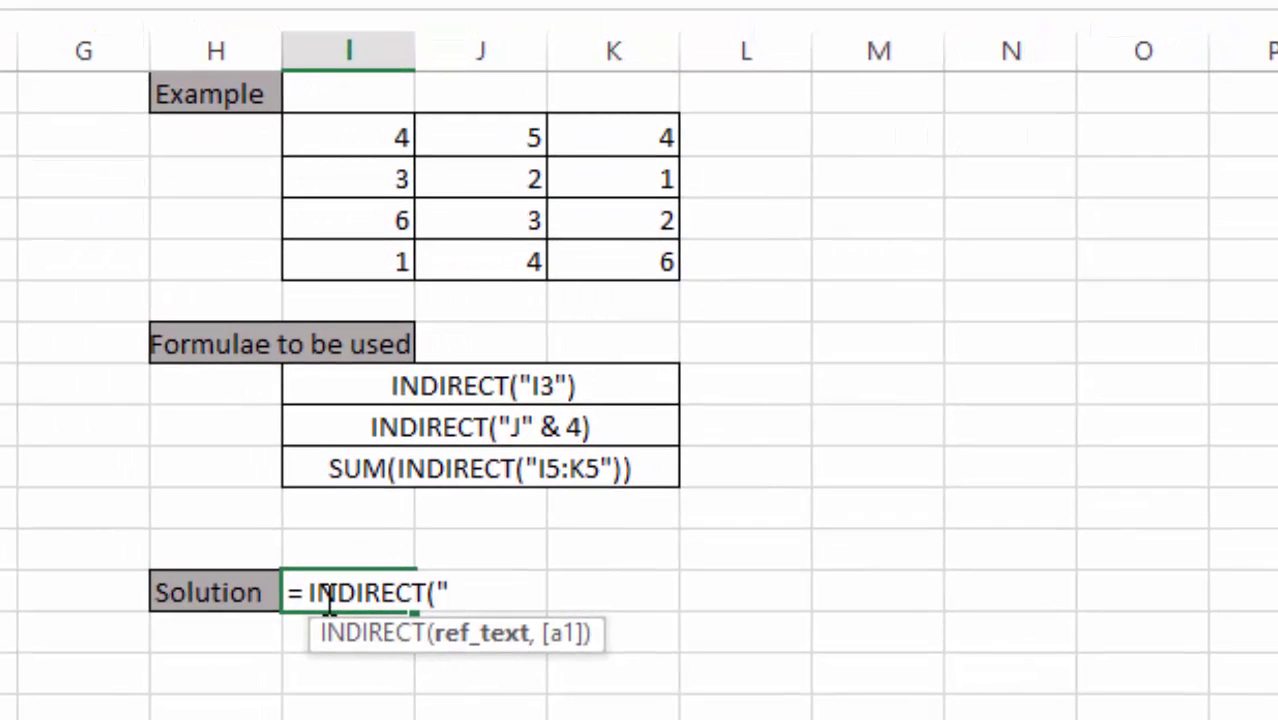
type("I3\")")
key("Return")
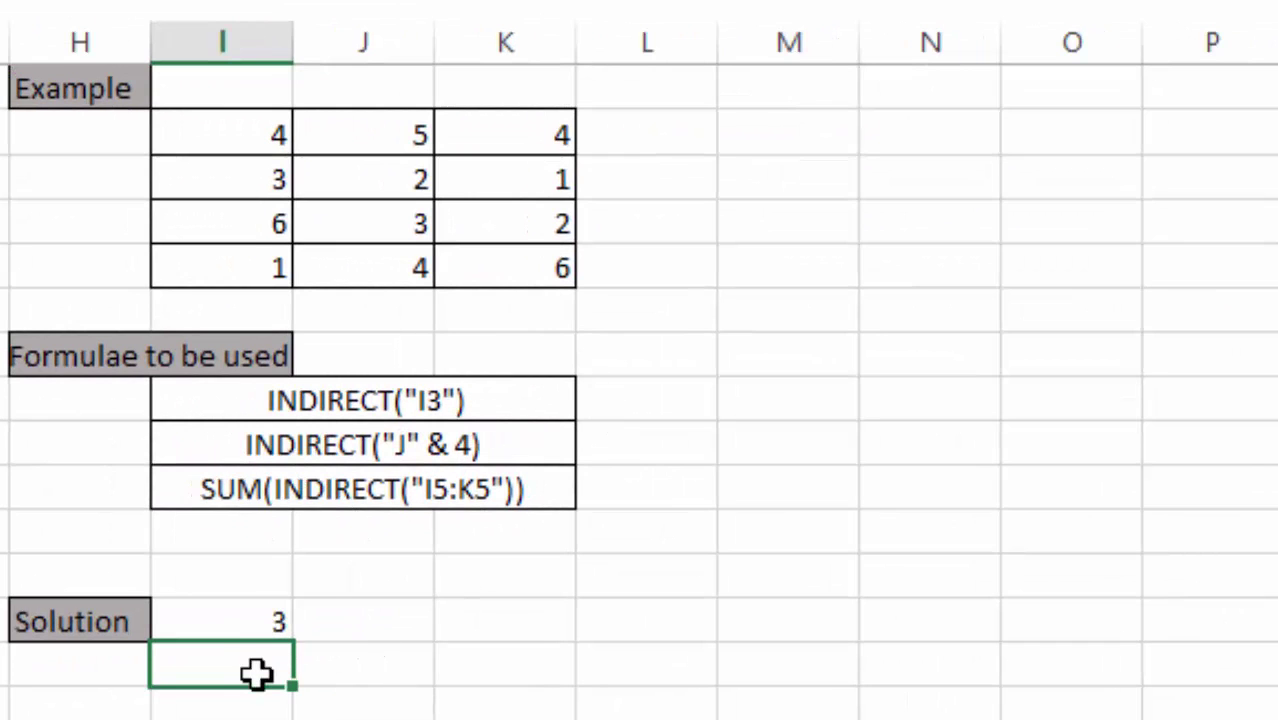
Step: Enter the formula = INDIRECT("J"& 4) in the column I cell directly below the first solution
double_click(258, 674)
type("=")
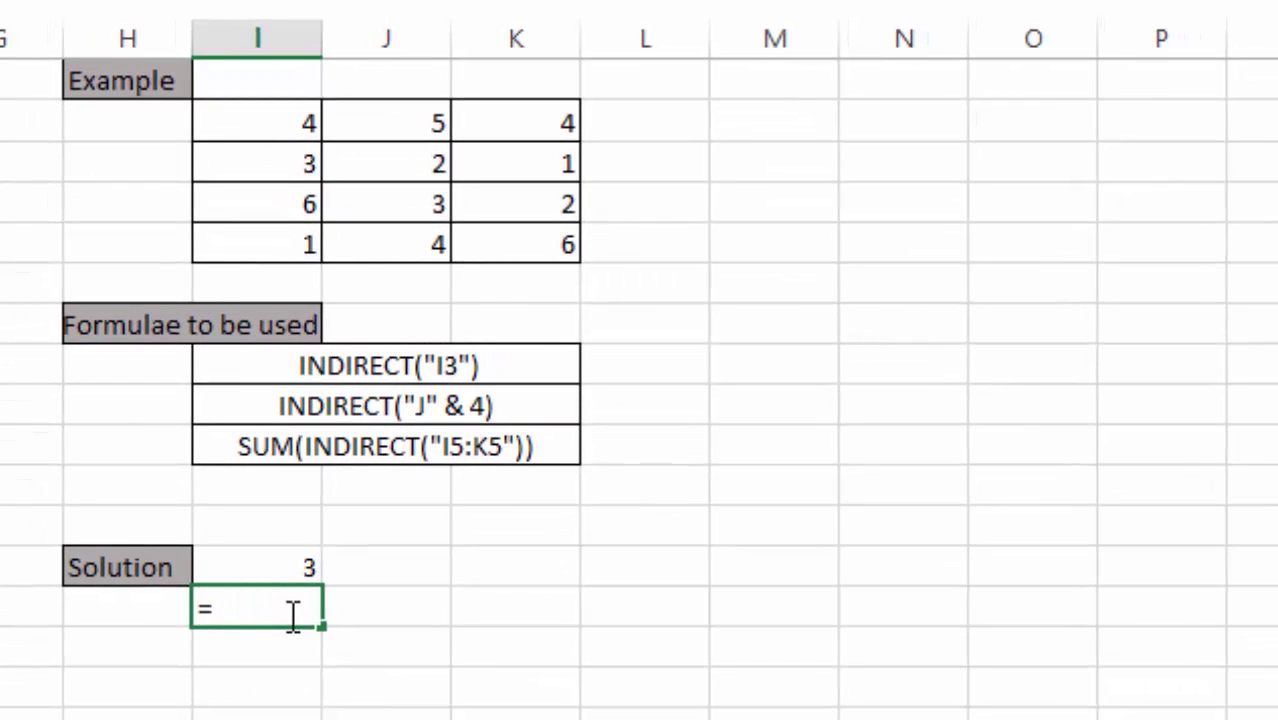
type(" INDIRECT(")
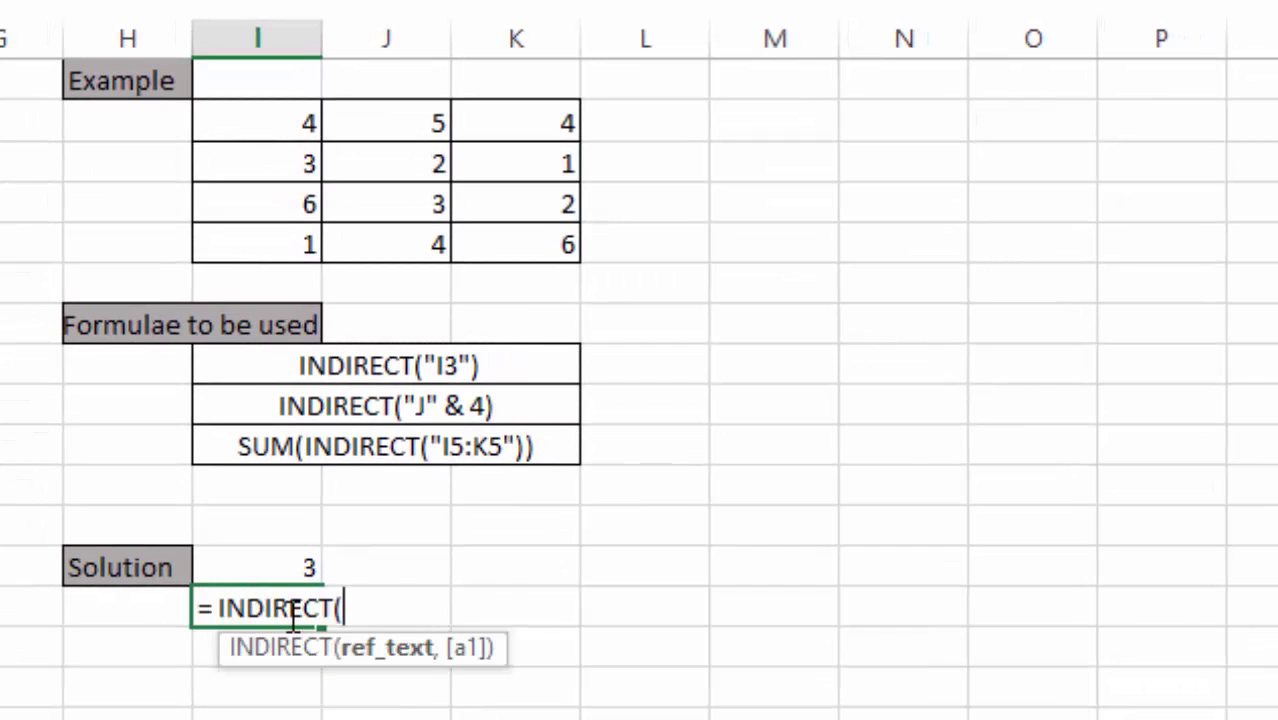
type("\"J\"&")
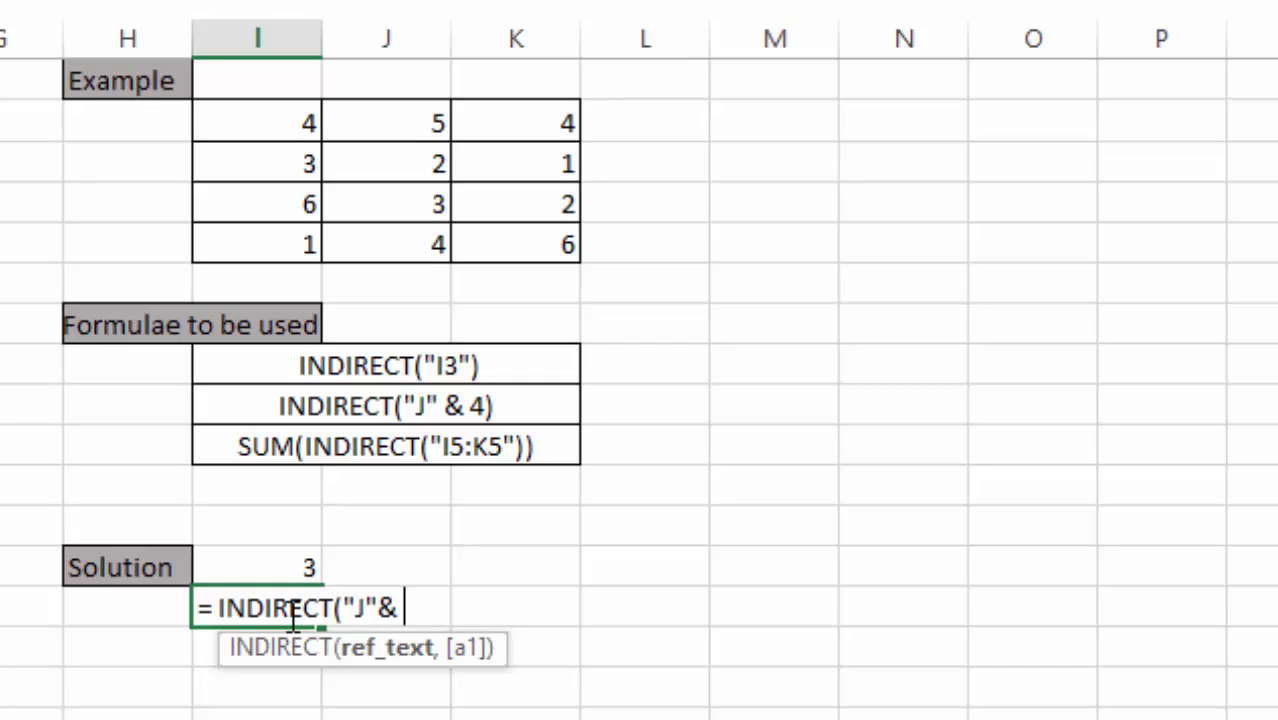
type(" 4)")
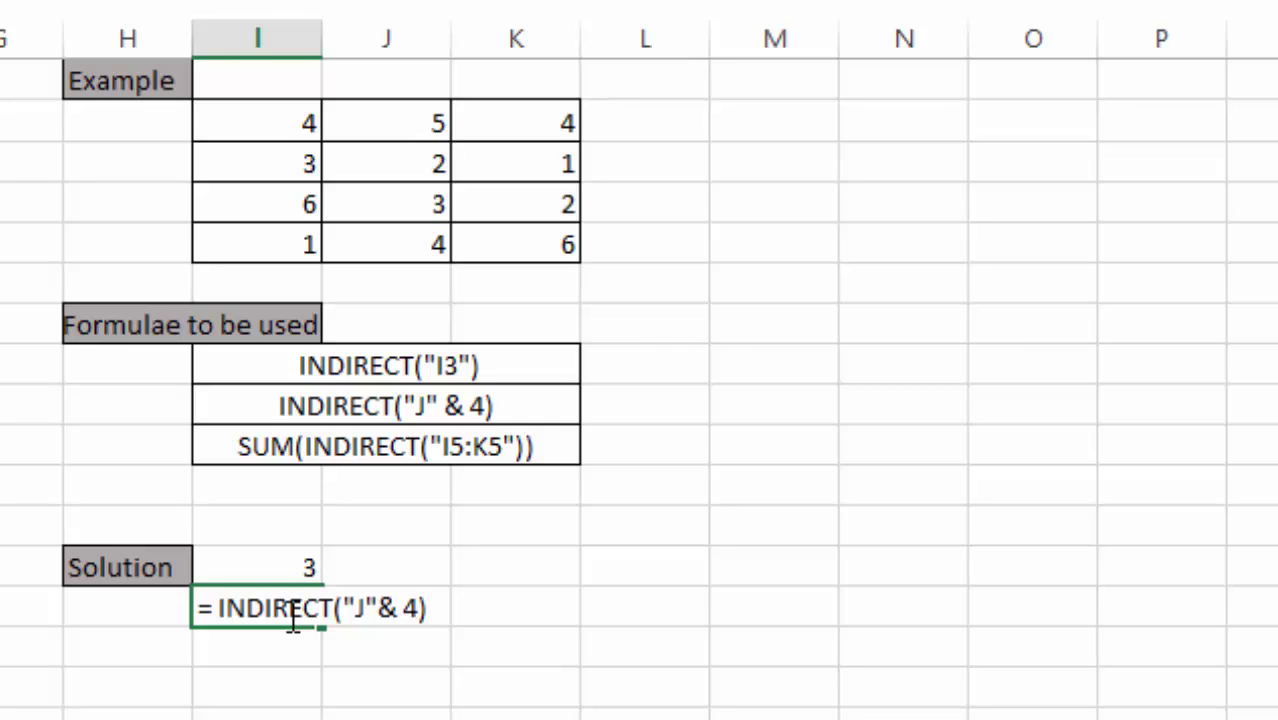
key("Return")
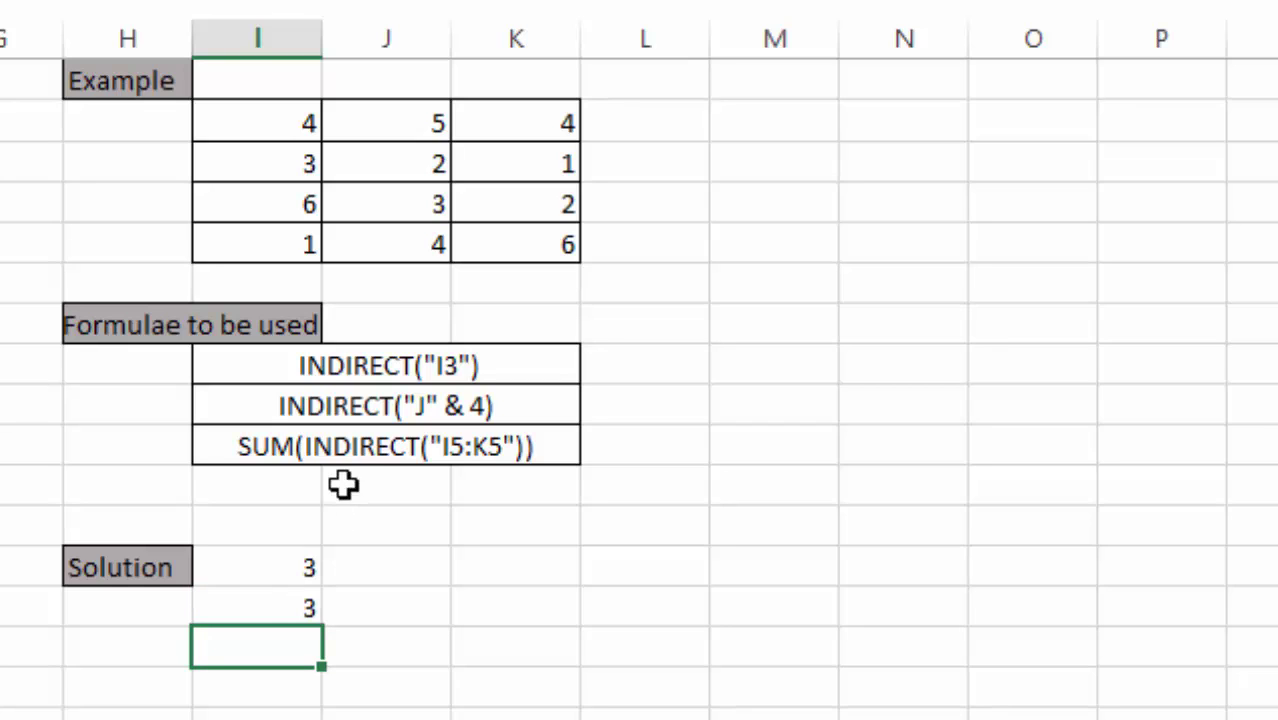
Step: Enter the formula = SUM(INDIRECT("I5:K5")) in the column I cell directly below the second solution
left_click(337, 456)
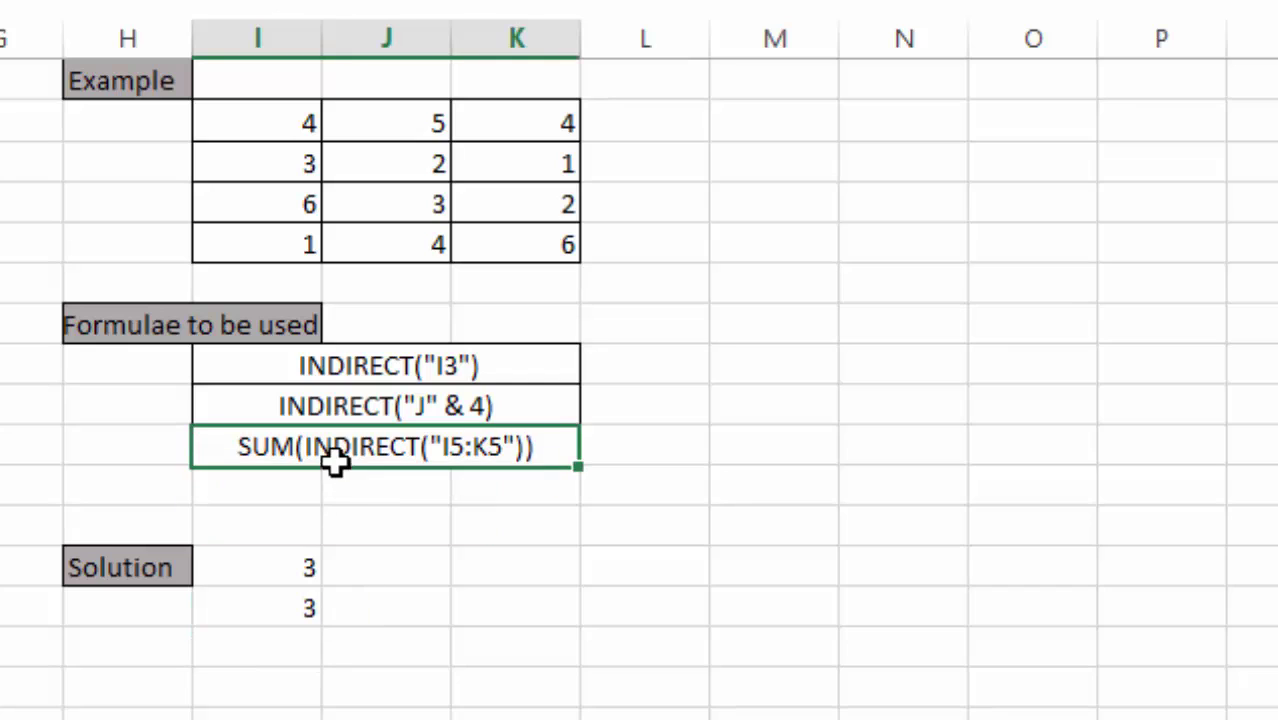
left_click(303, 653)
double_click(303, 653)
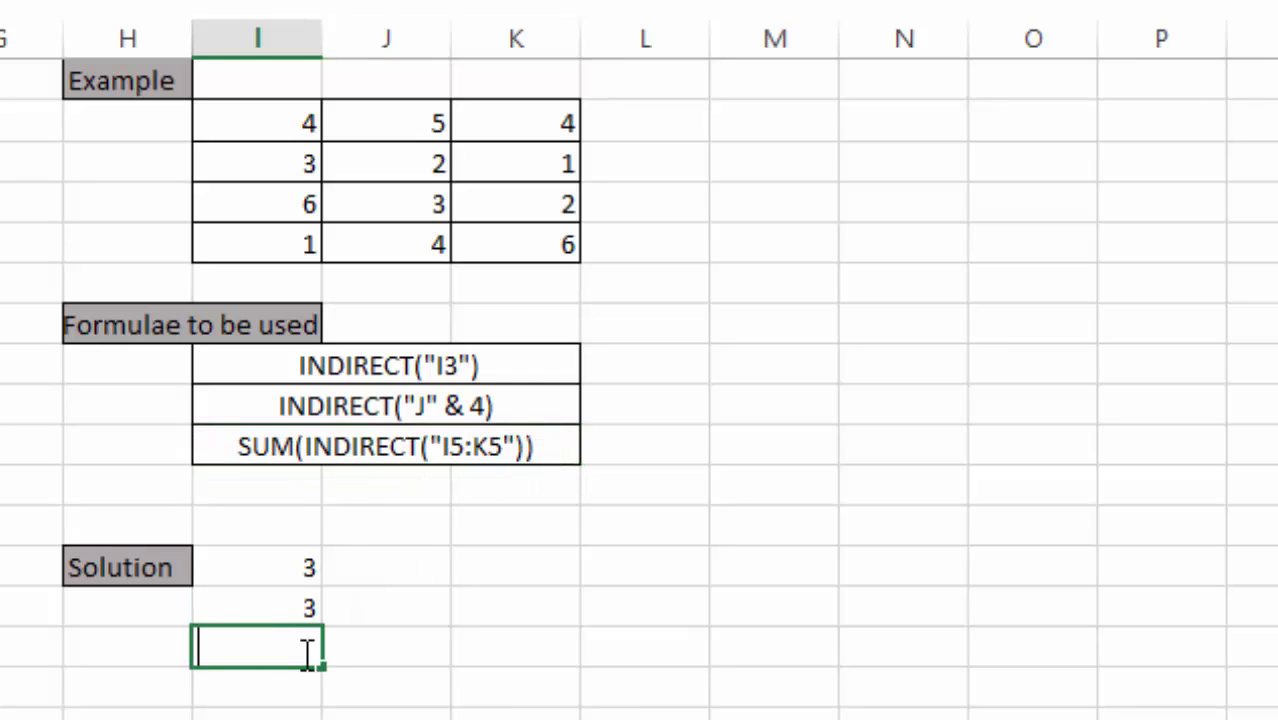
type("=SUM(")
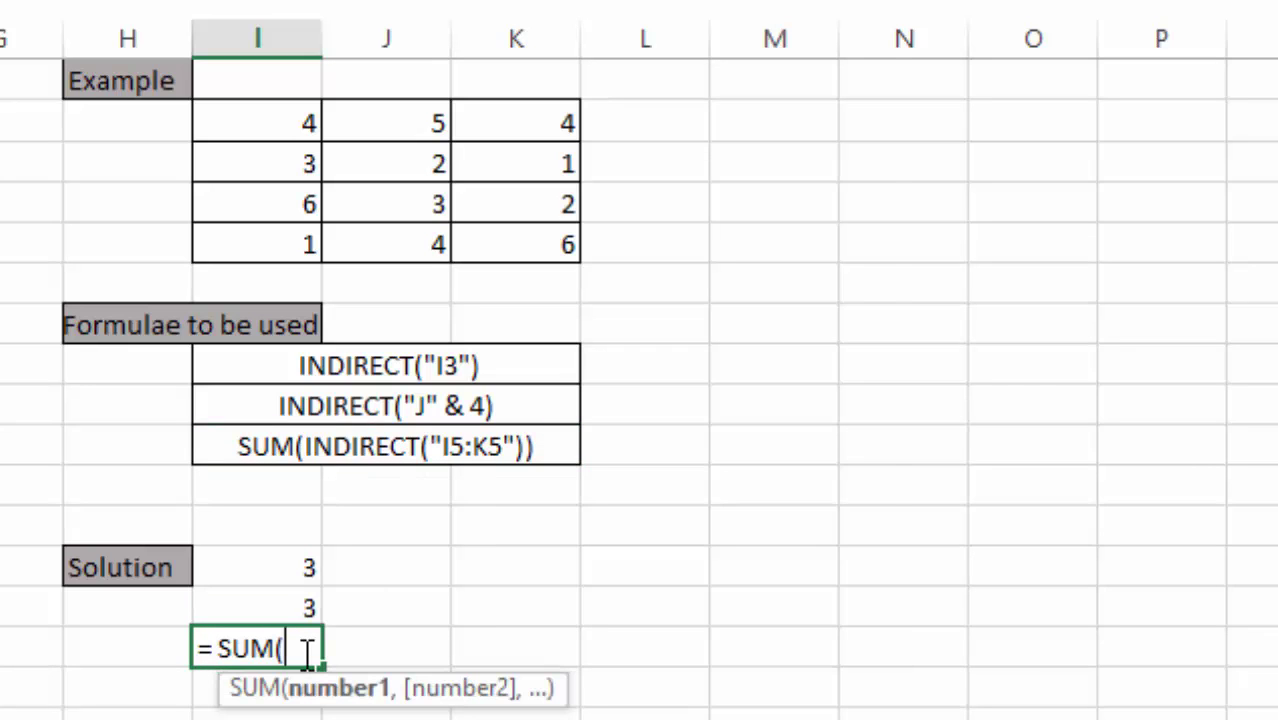
type("INDIRECT")
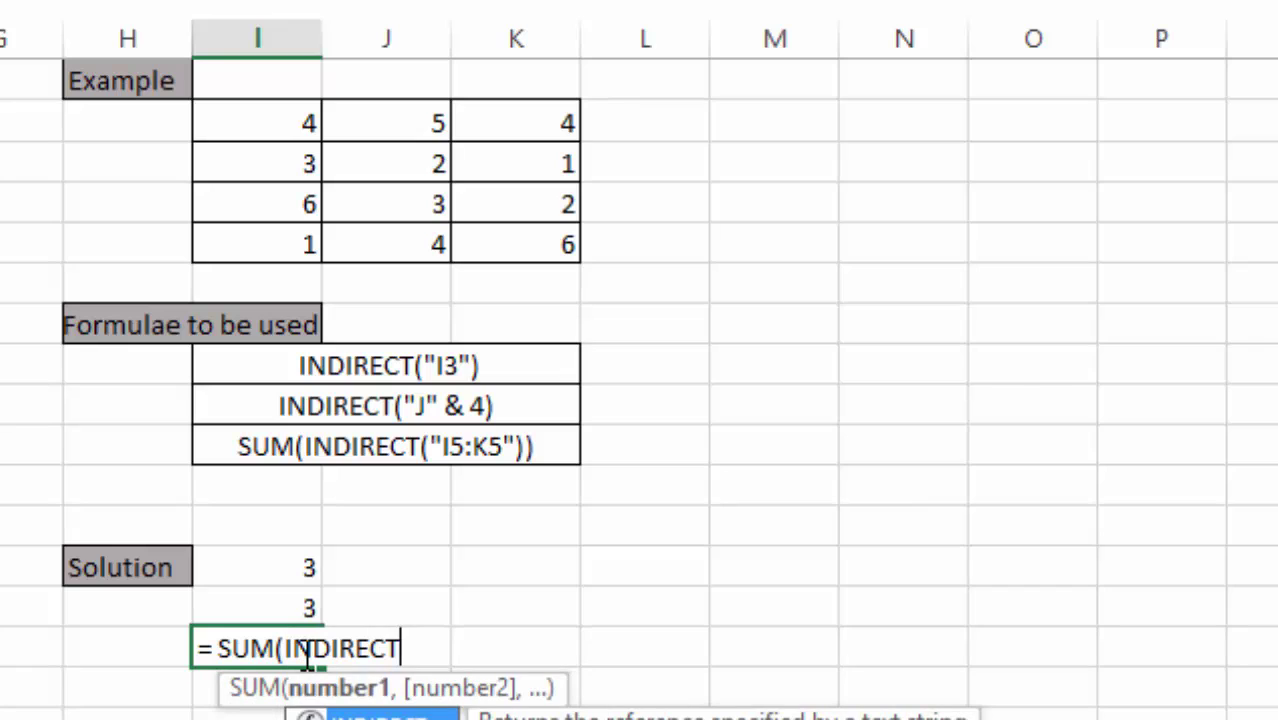
type("(")
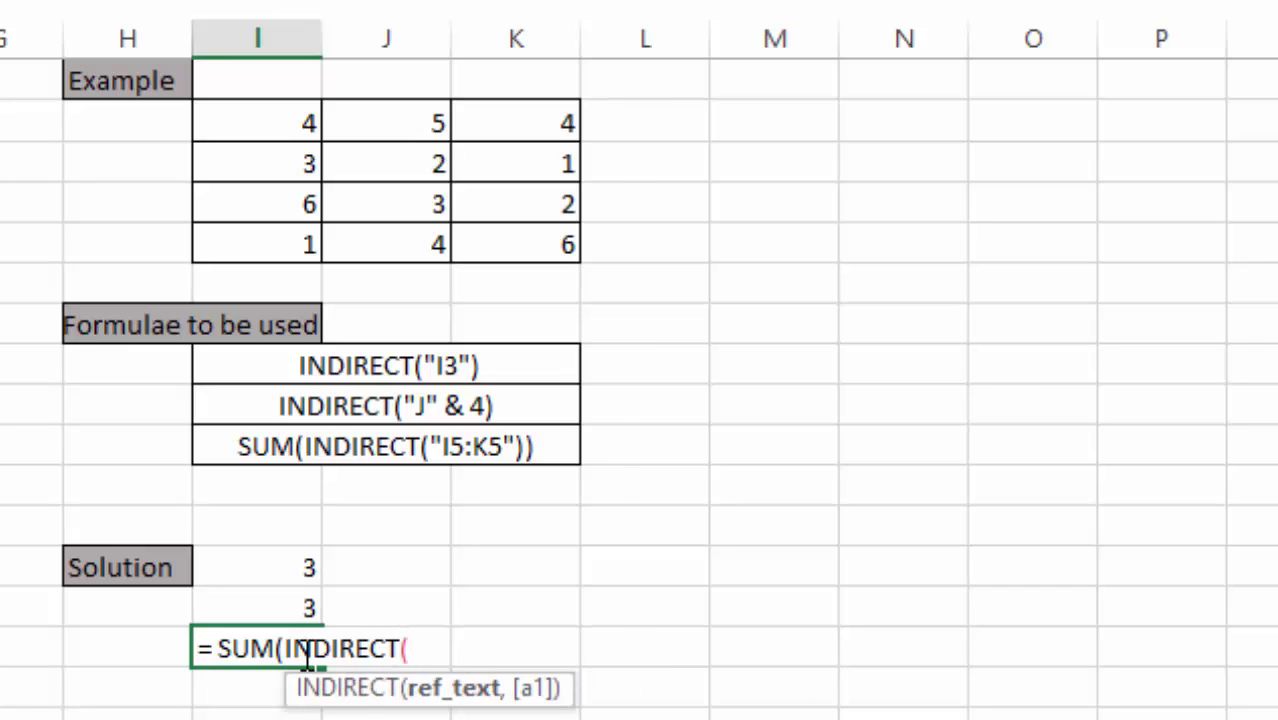
type("\"")
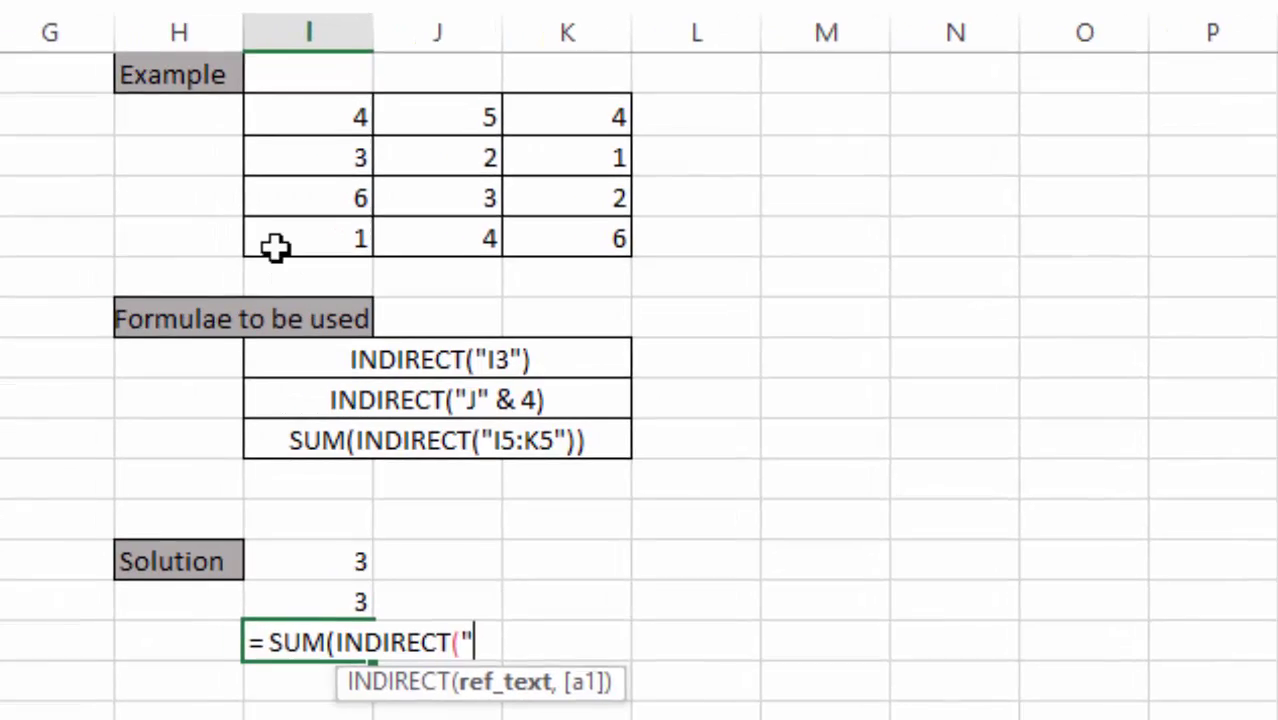
type("I5")
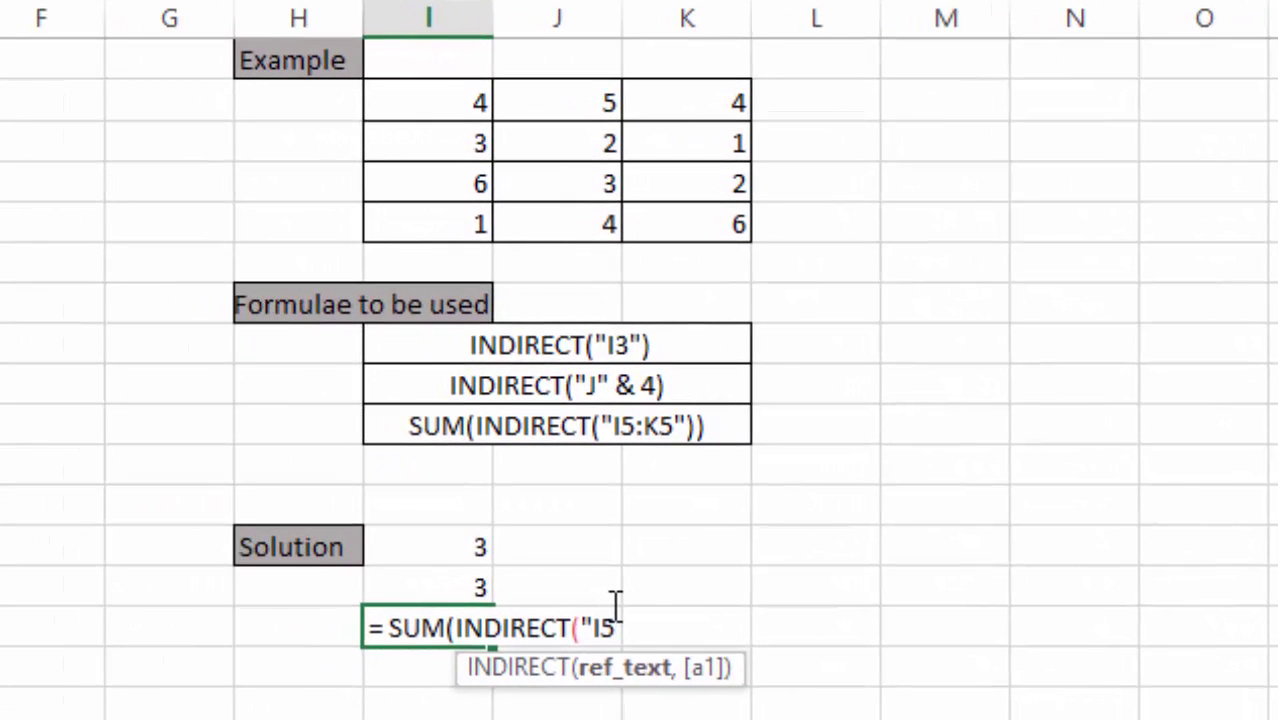
type(":K5")
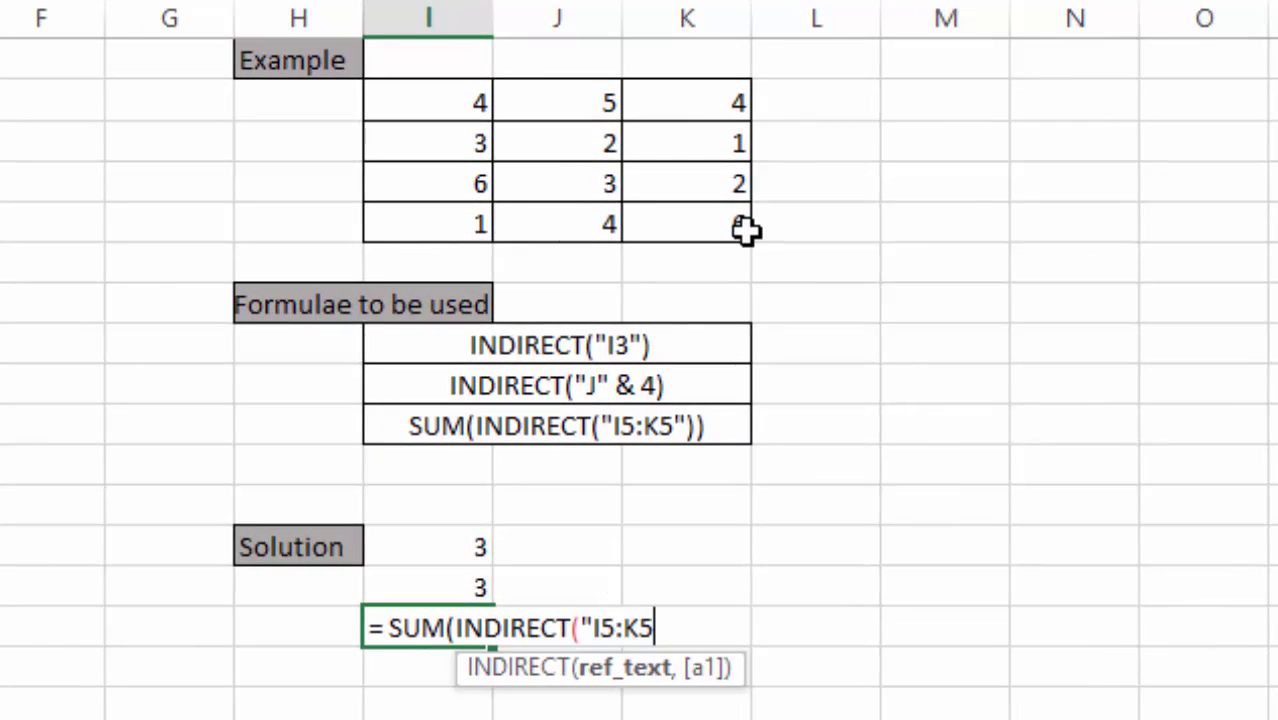
type("\"))")
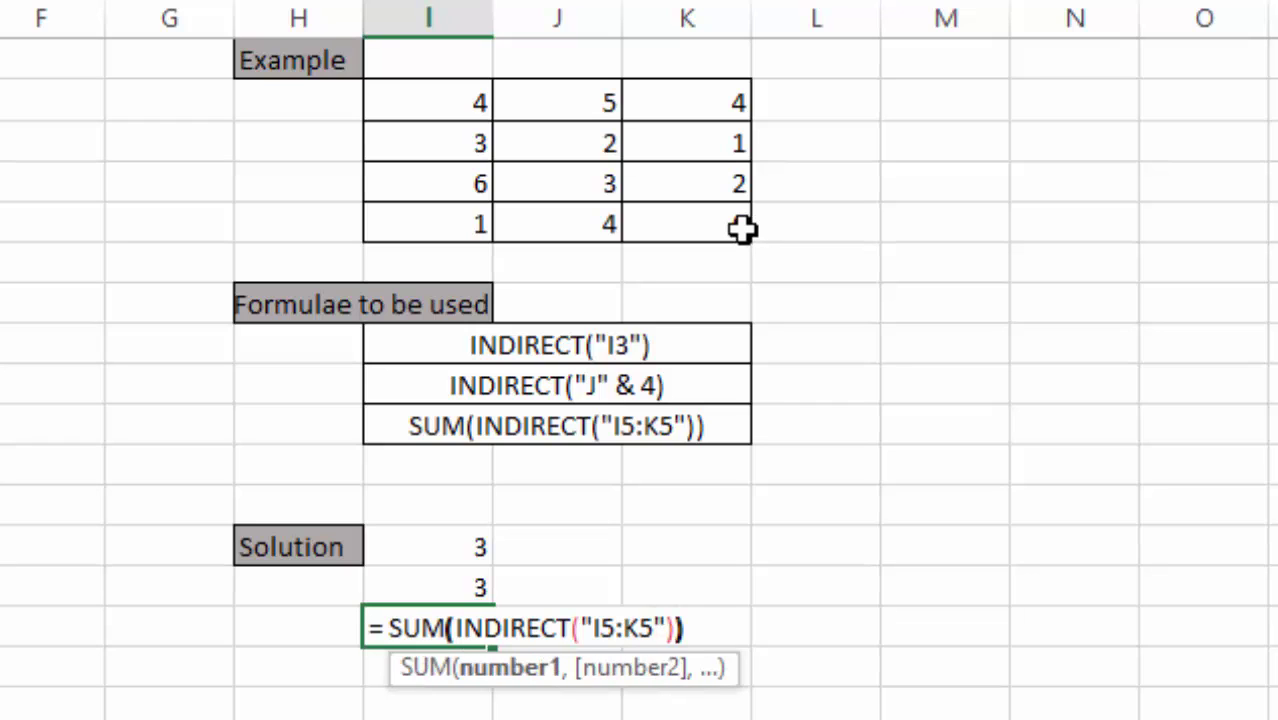
key("Return")
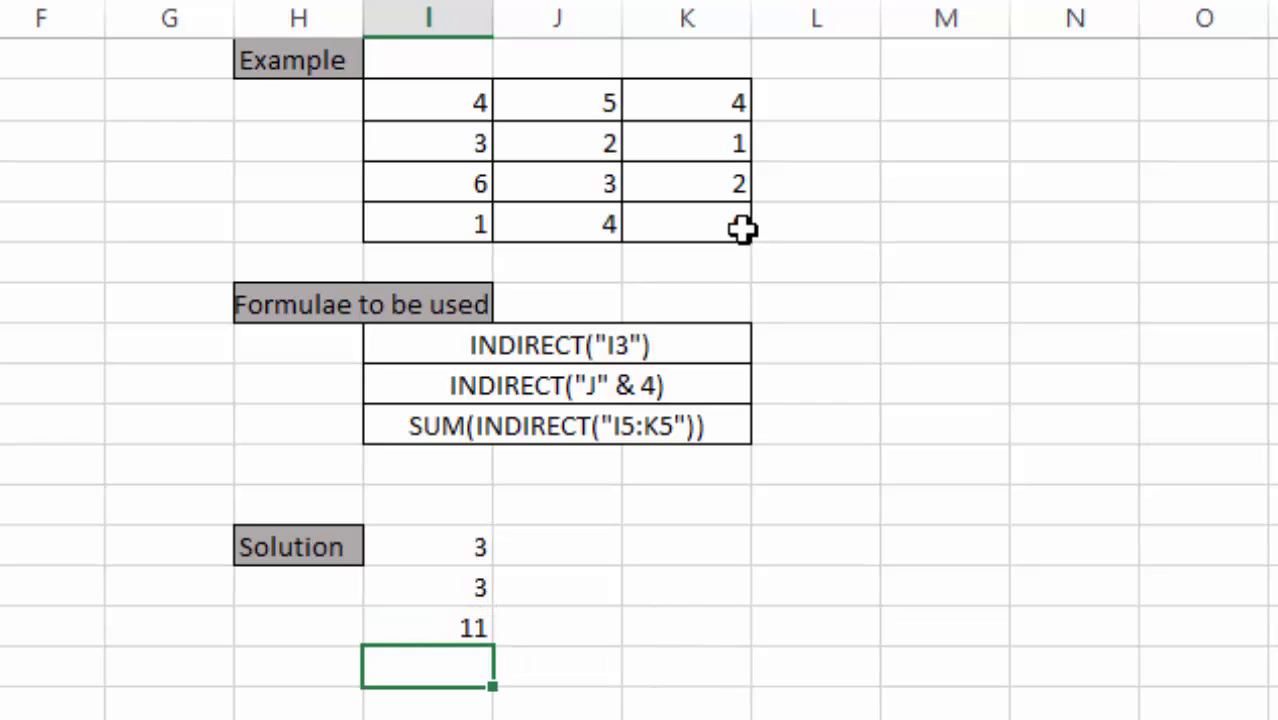